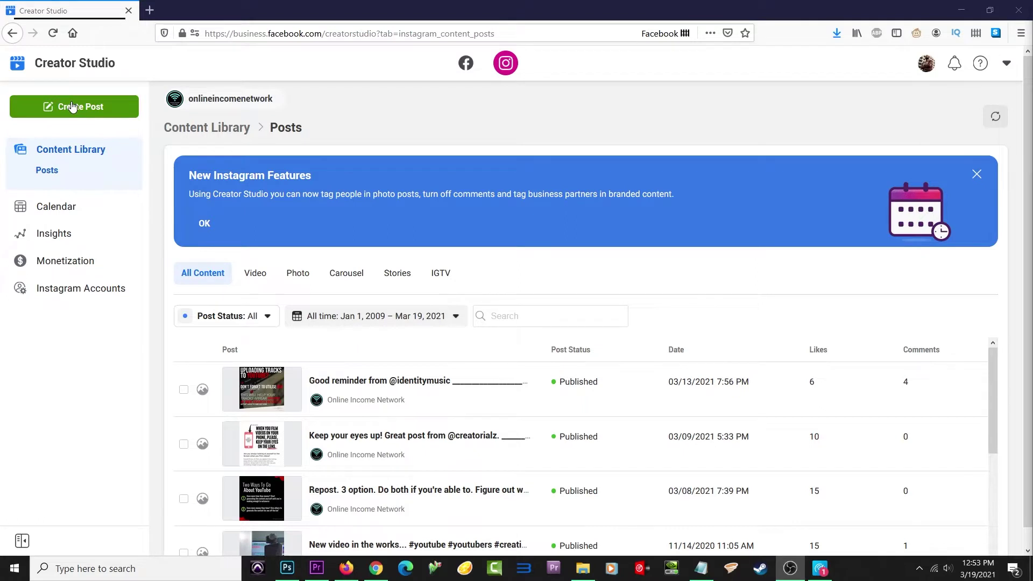
left_click(72, 106)
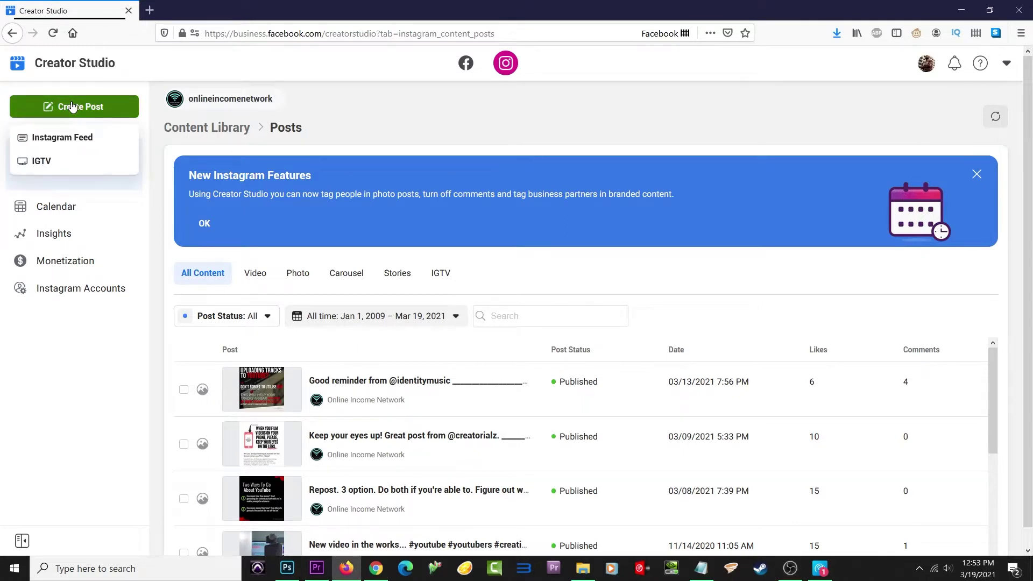
left_click(368, 105)
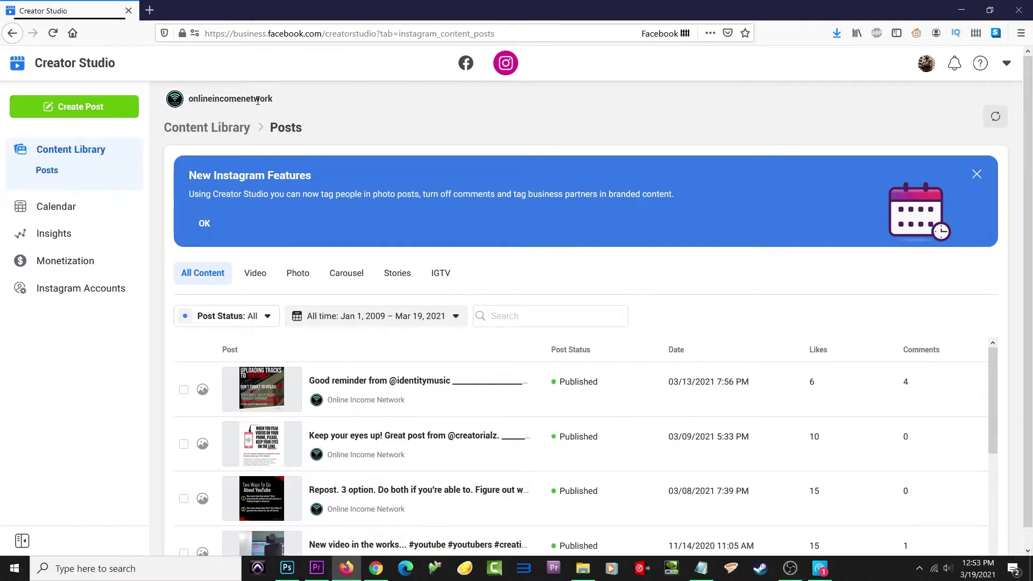
scroll(234, 202, "down", 1)
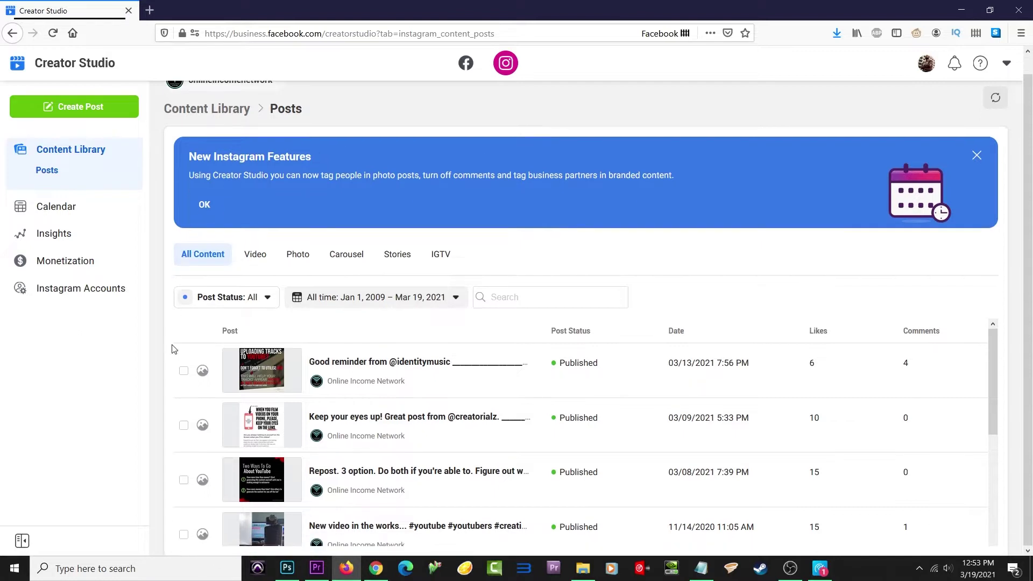
scroll(592, 398, "down", 2)
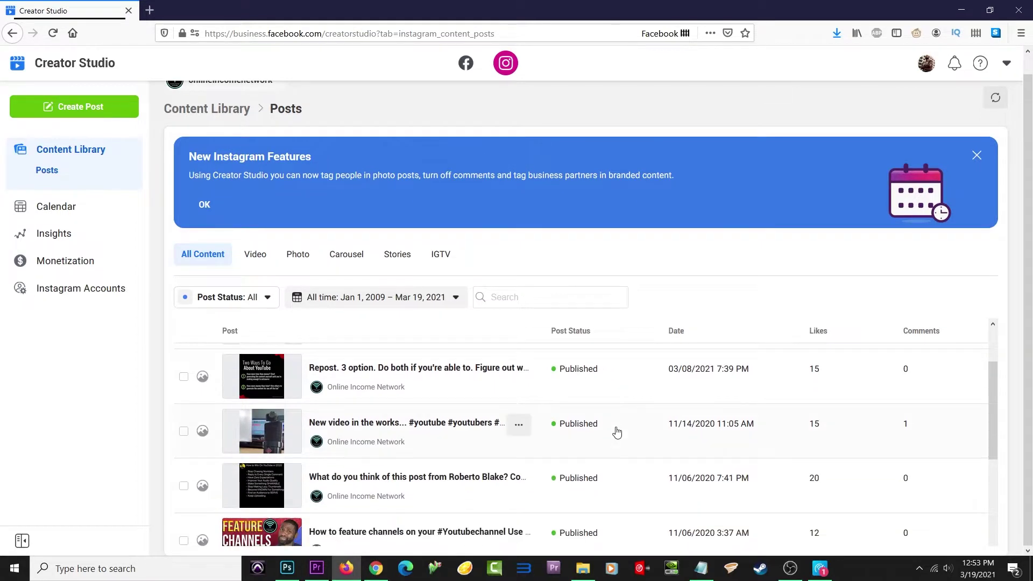
scroll(617, 432, "down", 3)
scroll(617, 432, "up", 5)
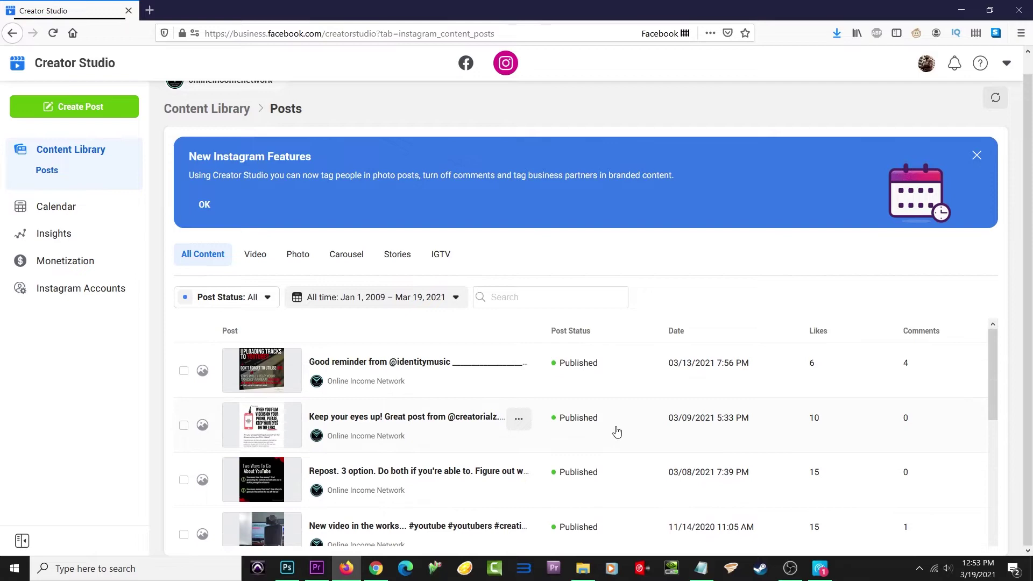
scroll(334, 366, "up", 1)
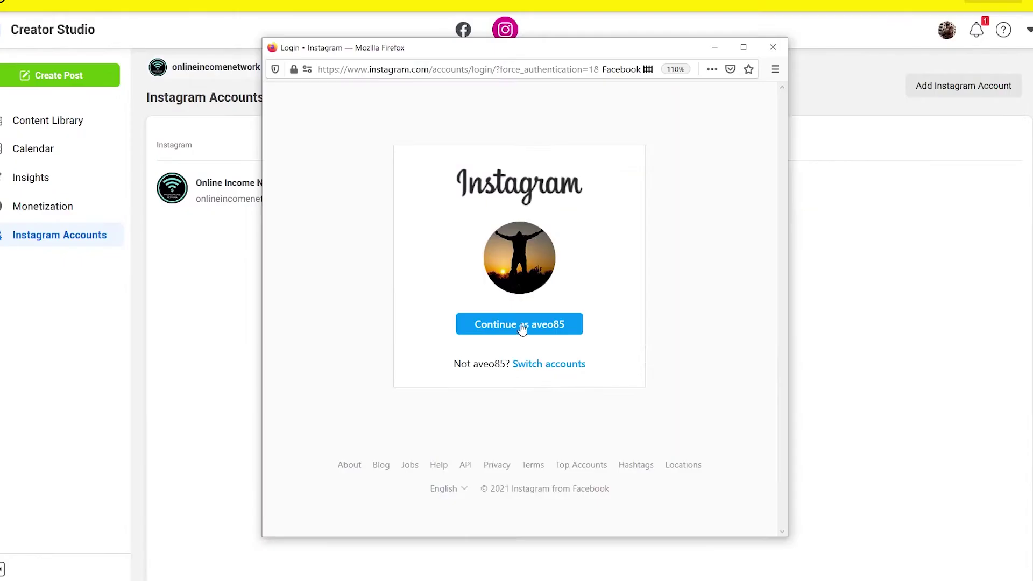
Step: Continue with the saved Instagram account, go full screen, and dismiss the New Instagram Features banner
left_click(522, 328)
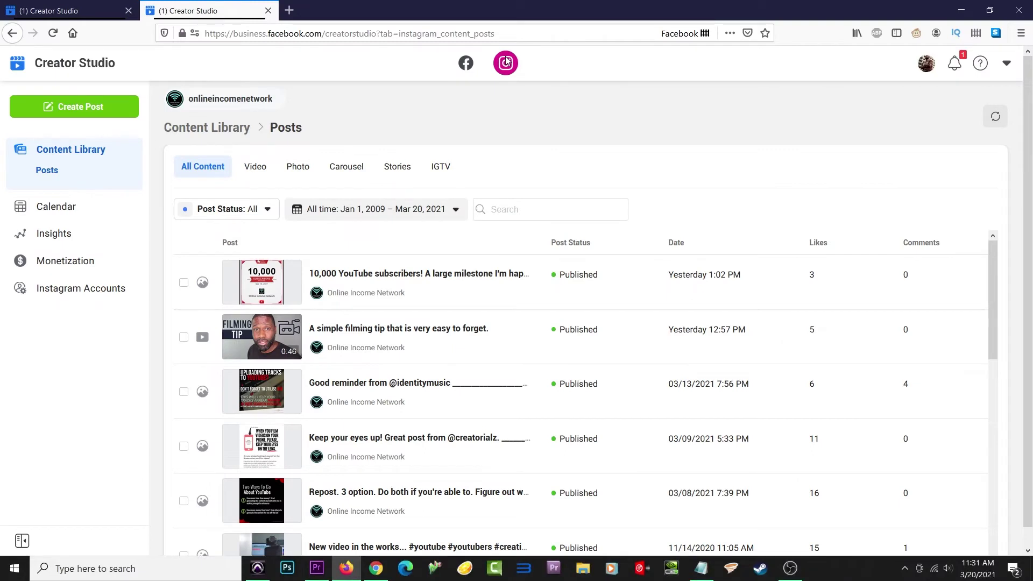
key("F11")
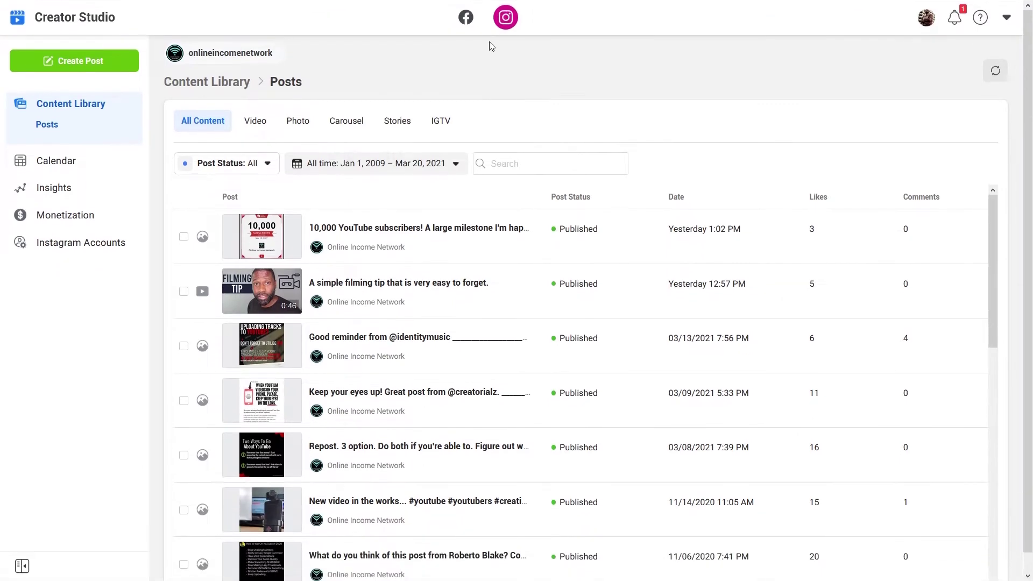
left_click(466, 18)
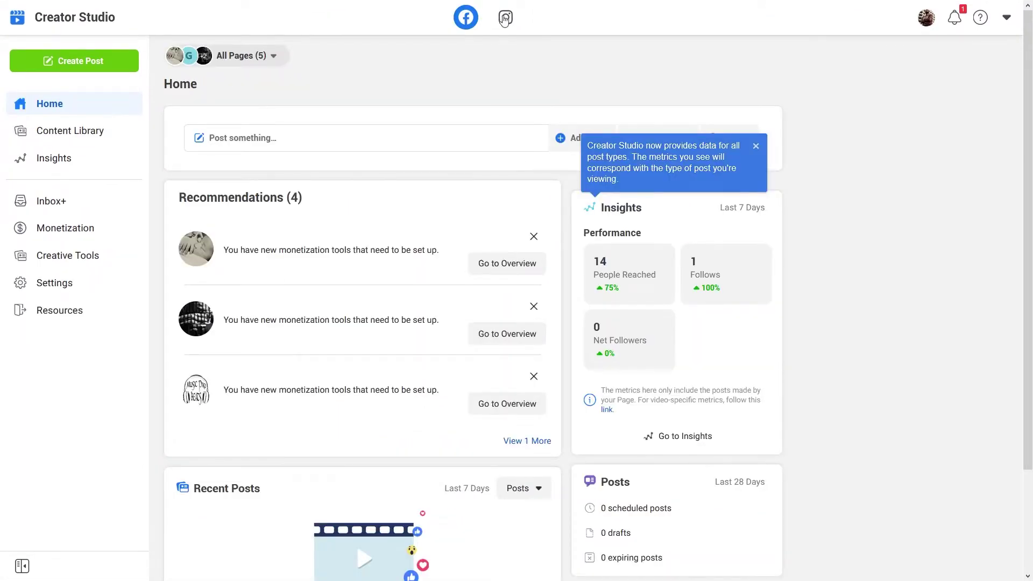
left_click(506, 19)
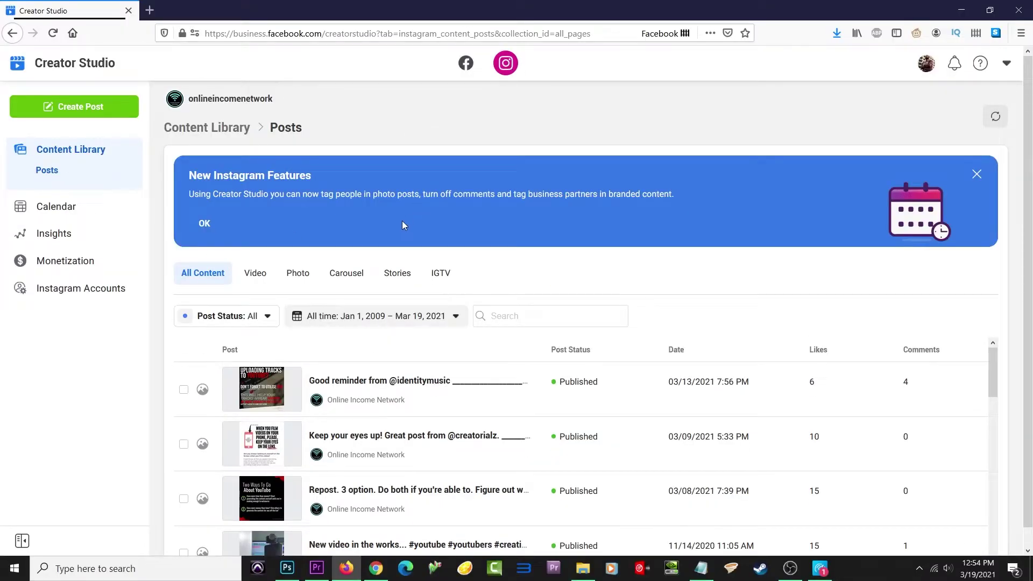
left_click(206, 222)
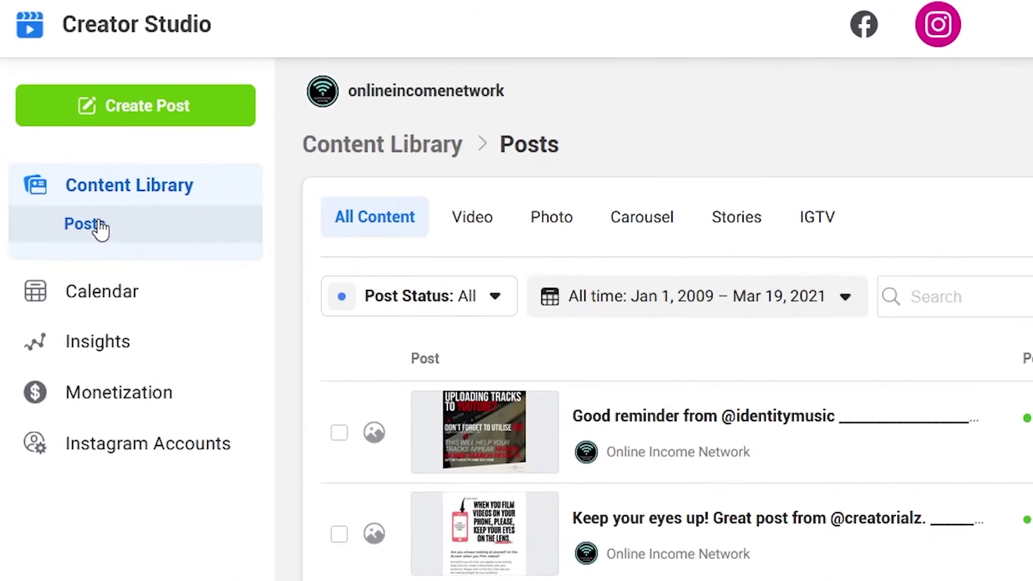
Step: Create an Instagram Feed post and upload 'Simple video tip 1' from the 'Look at lens not yourself' folder
left_click(134, 114)
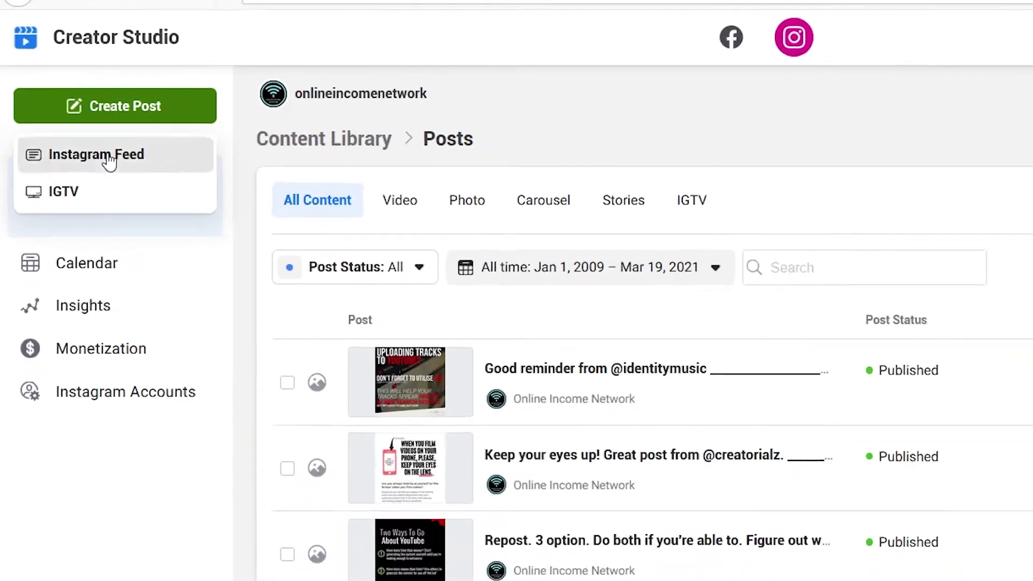
left_click(127, 166)
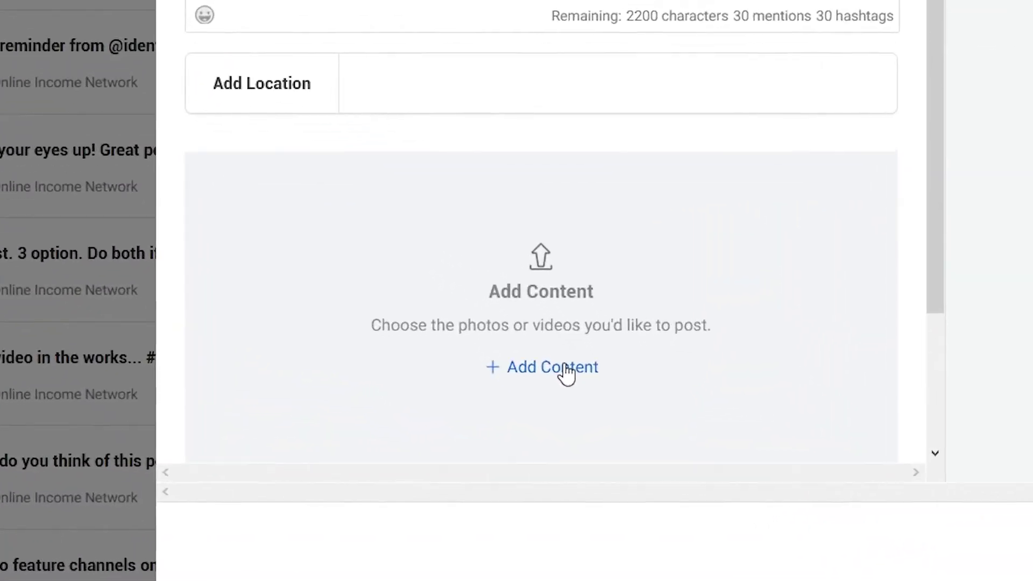
left_click(623, 442)
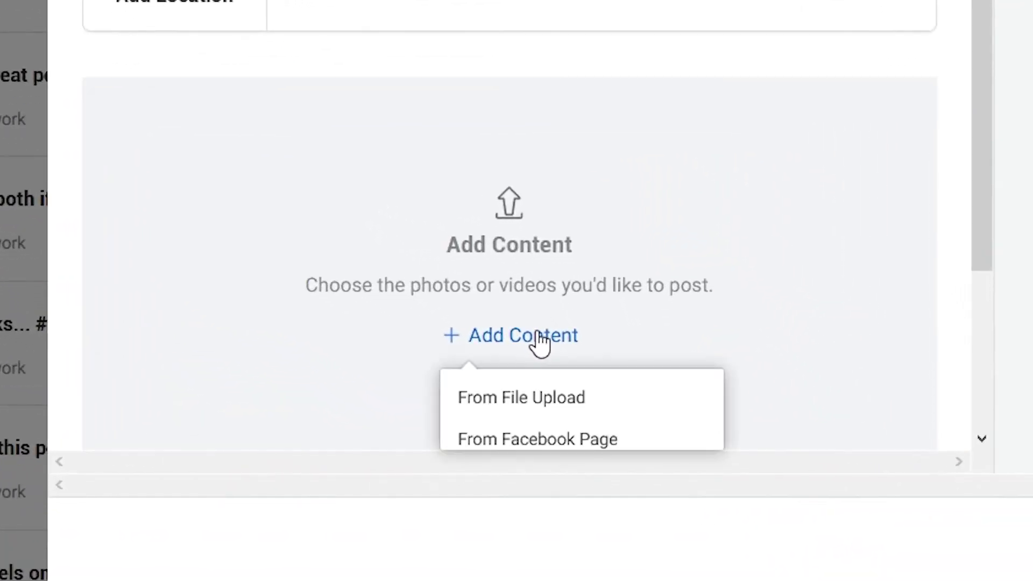
left_click(542, 402)
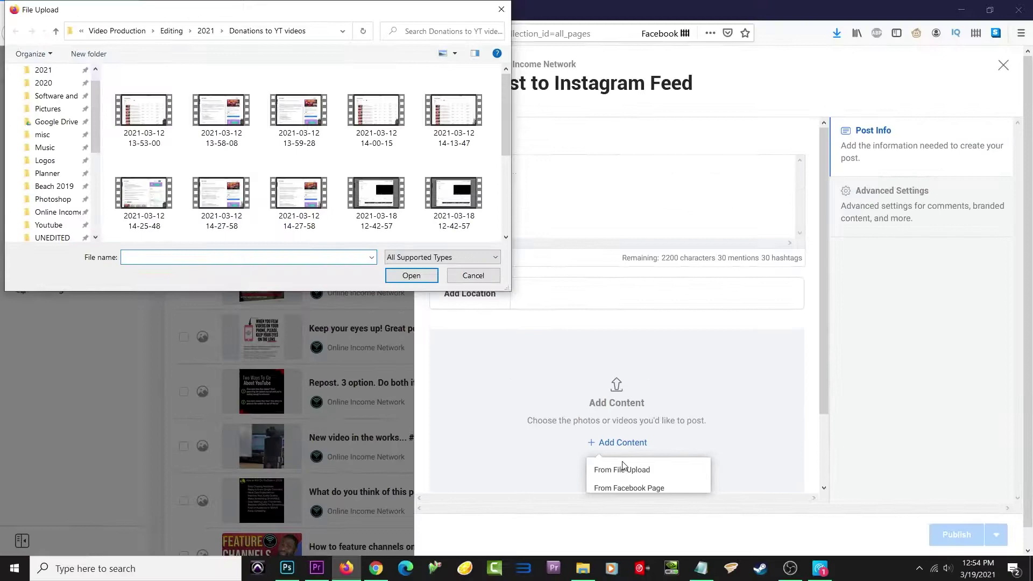
left_click(205, 31)
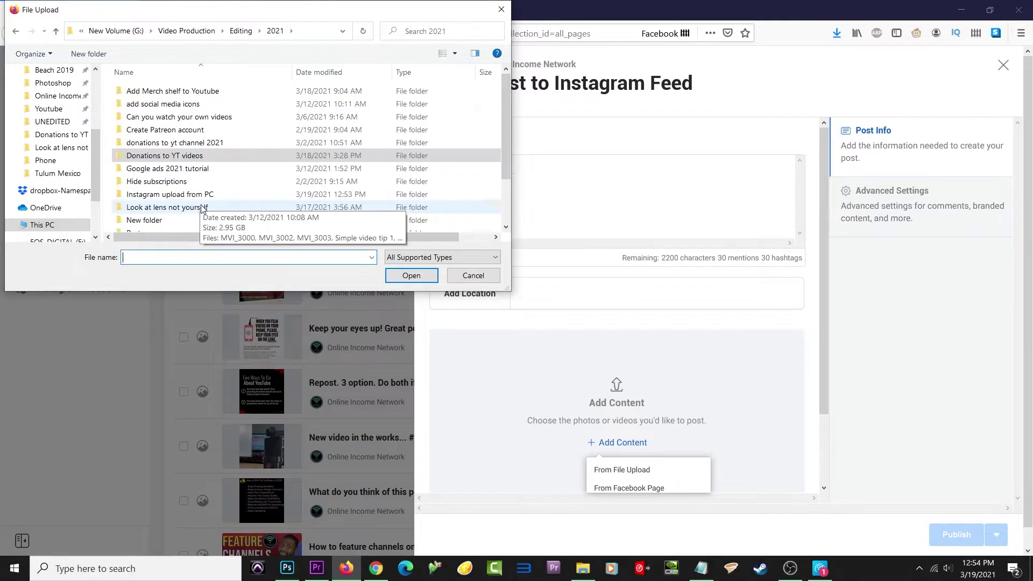
double_click(201, 204)
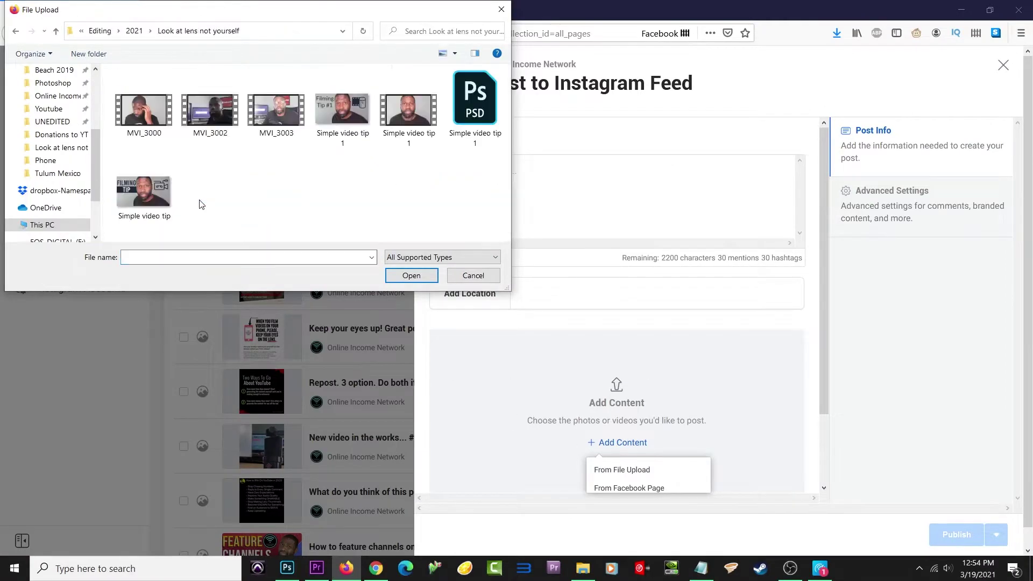
double_click(414, 115)
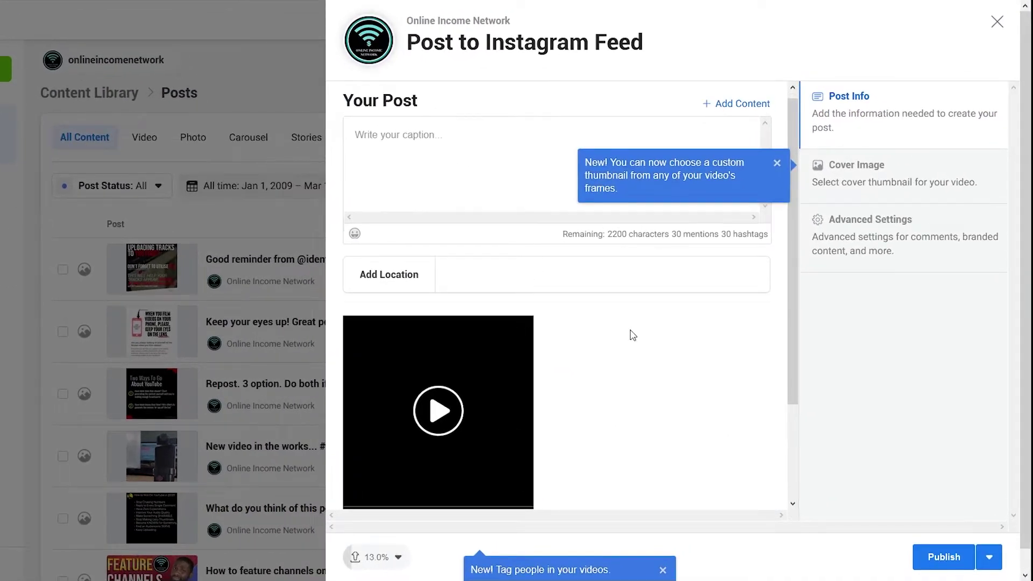
Step: Preview the uploaded video by playing it, then pausing it
scroll(640, 342, "down", 2)
scroll(629, 343, "down", 1)
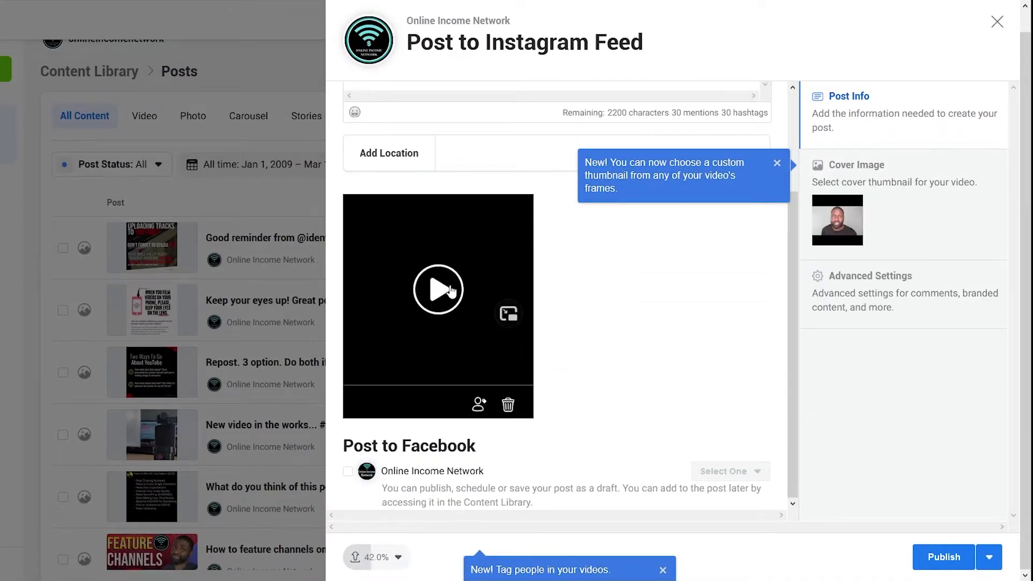
left_click(451, 291)
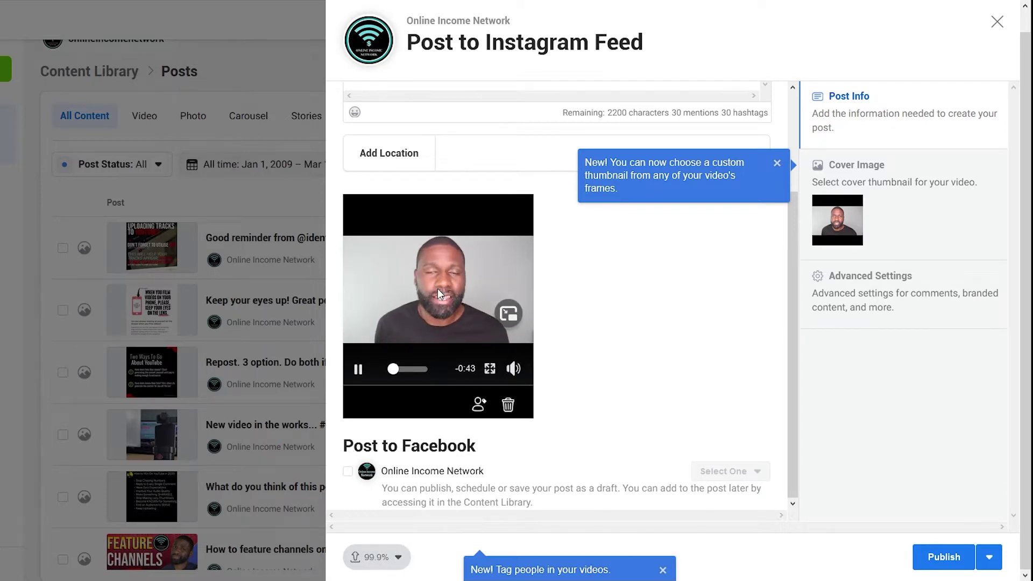
left_click(437, 290)
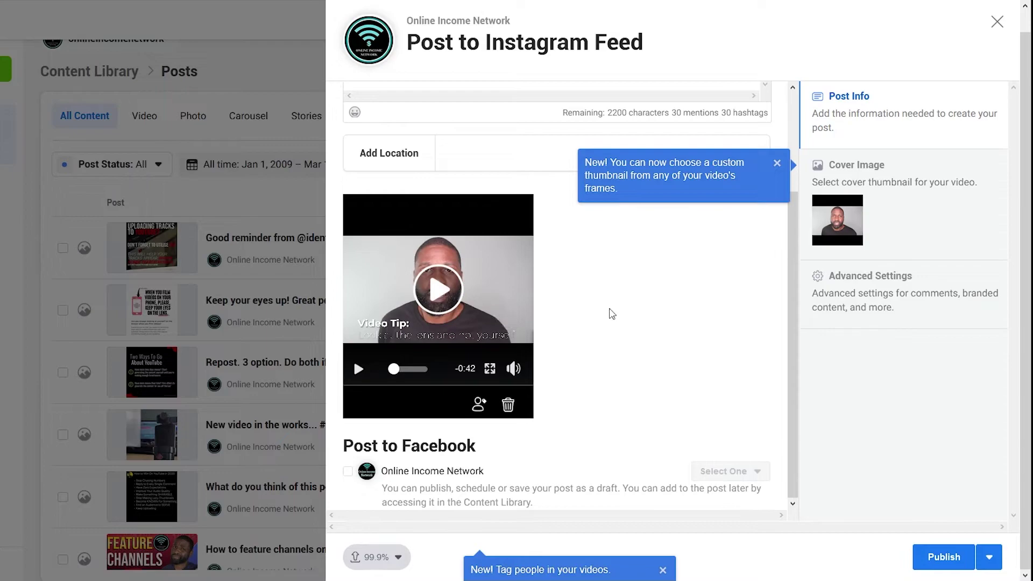
Step: Change the post's publish option to Schedule, then to Save as Draft
left_click(989, 557)
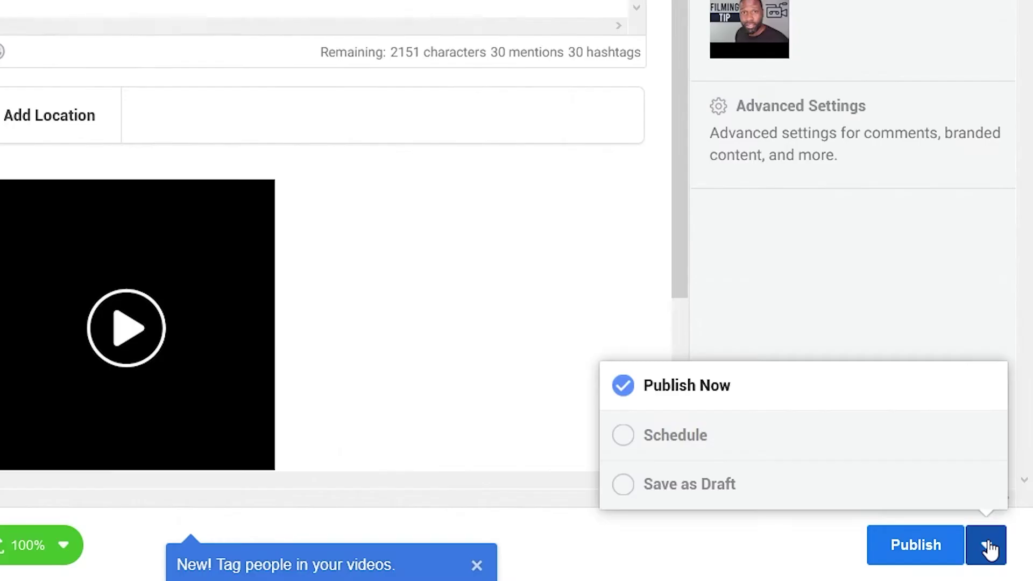
left_click(667, 437)
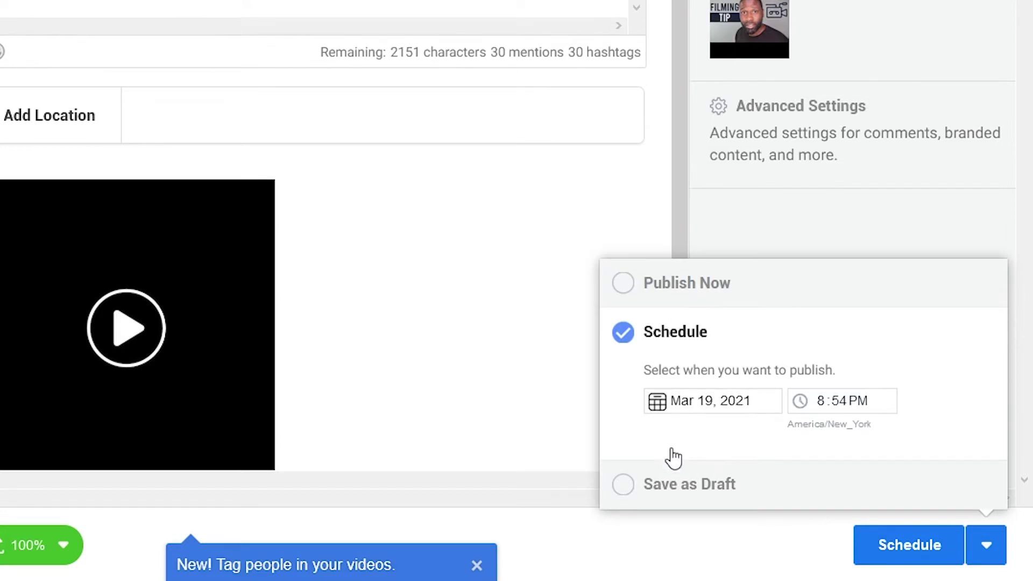
left_click(669, 500)
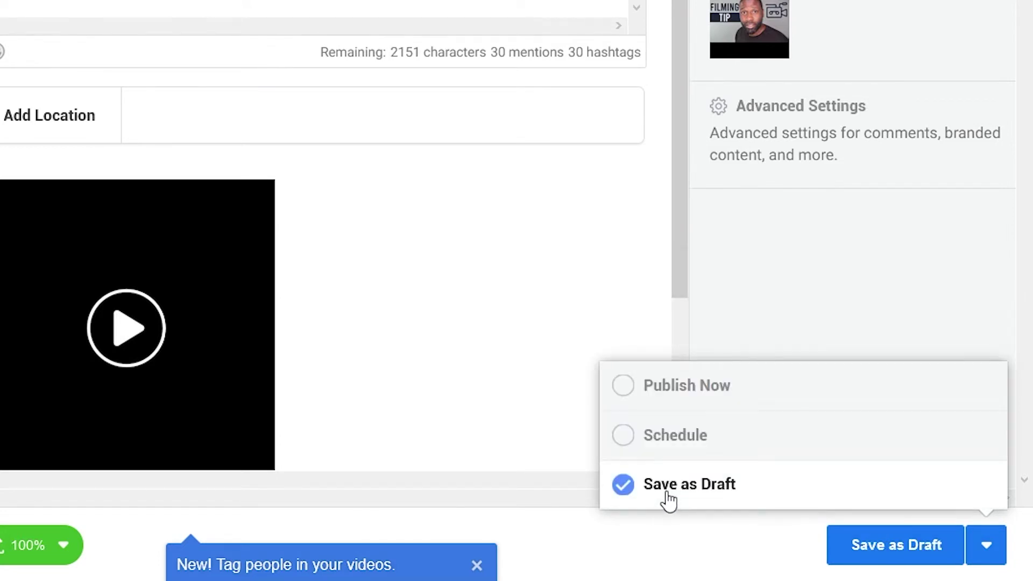
Step: Publish the video post now, then pick 'tubebuddy MilestoneImage' from the misc folder
left_click(687, 385)
left_click(896, 545)
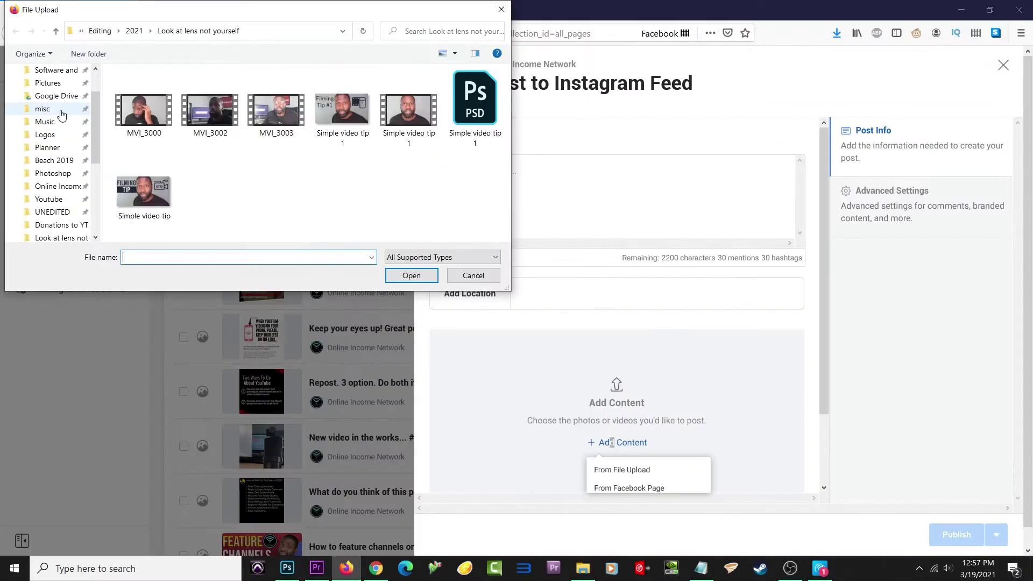
left_click(43, 109)
left_click(138, 116)
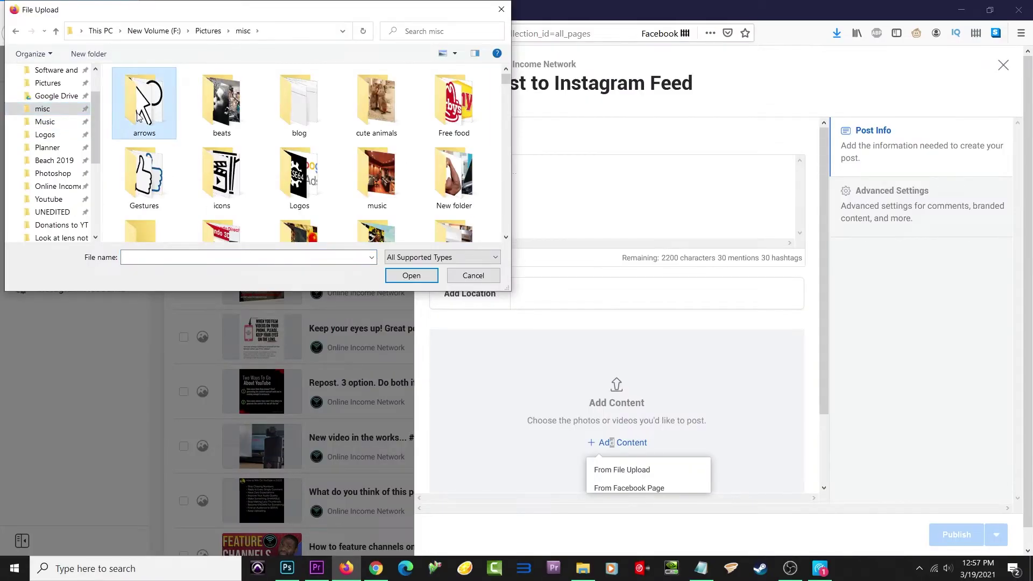
type("thanks")
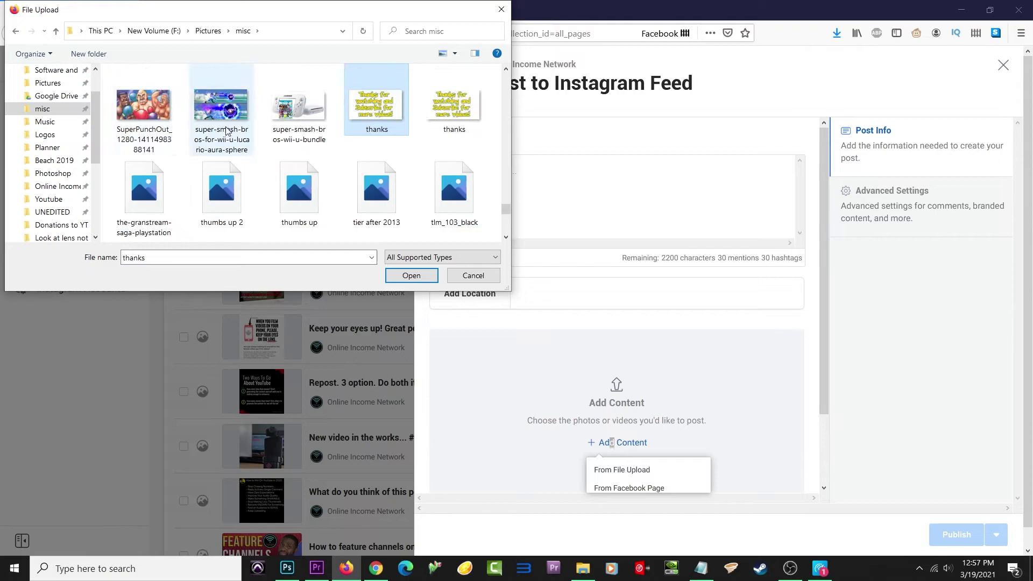
scroll(310, 153, "down", 2)
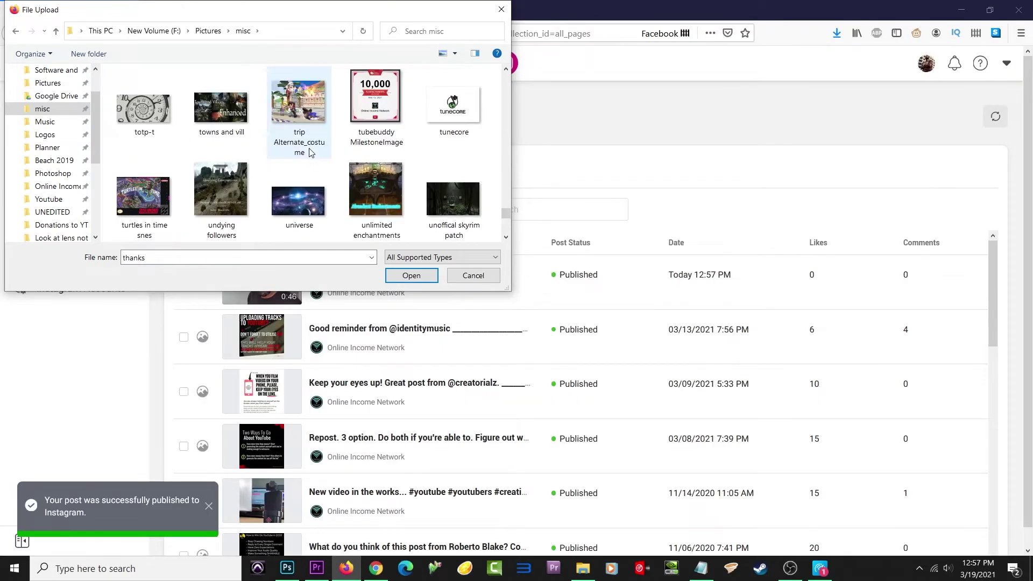
double_click(372, 82)
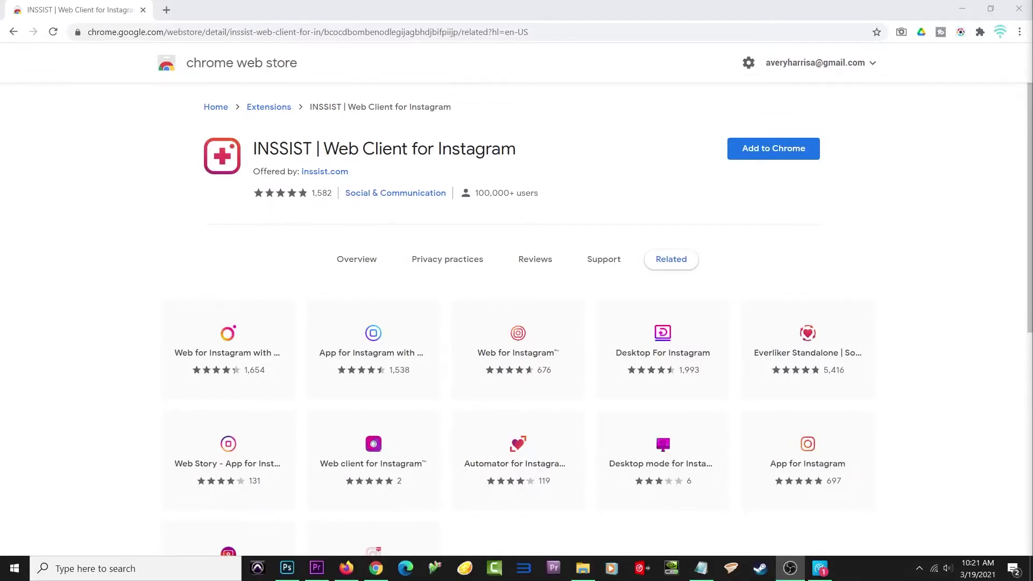
Step: Add the INSSIST extension to Chrome, decline Instagram notifications, and open Instagram in INSSIST
left_click(774, 152)
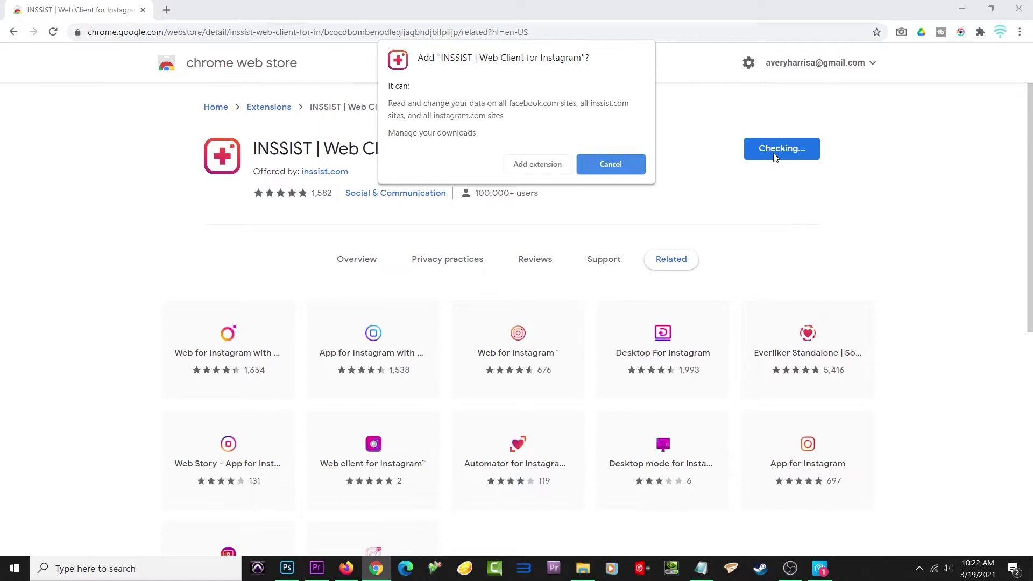
left_click(550, 166)
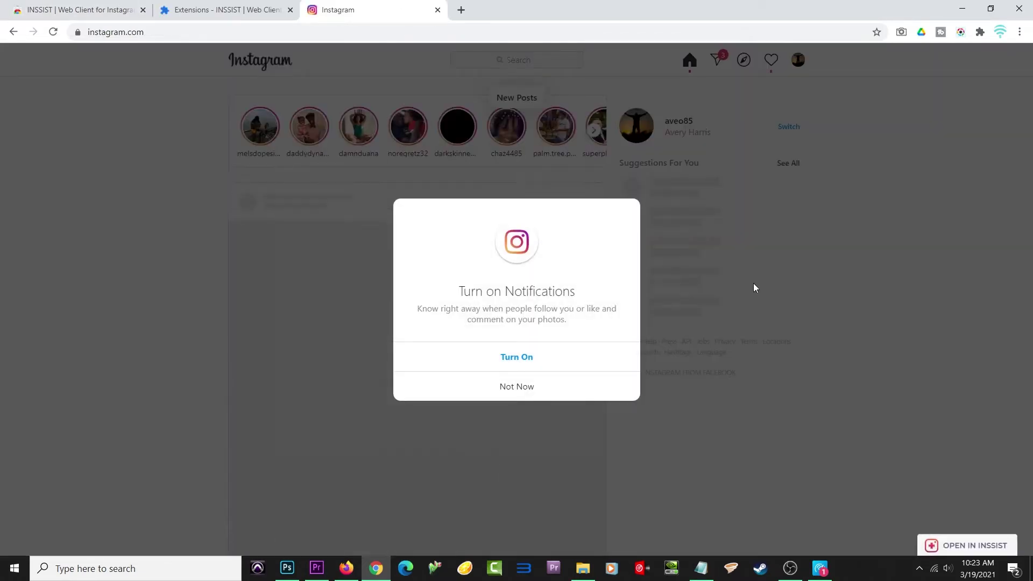
left_click(328, 162)
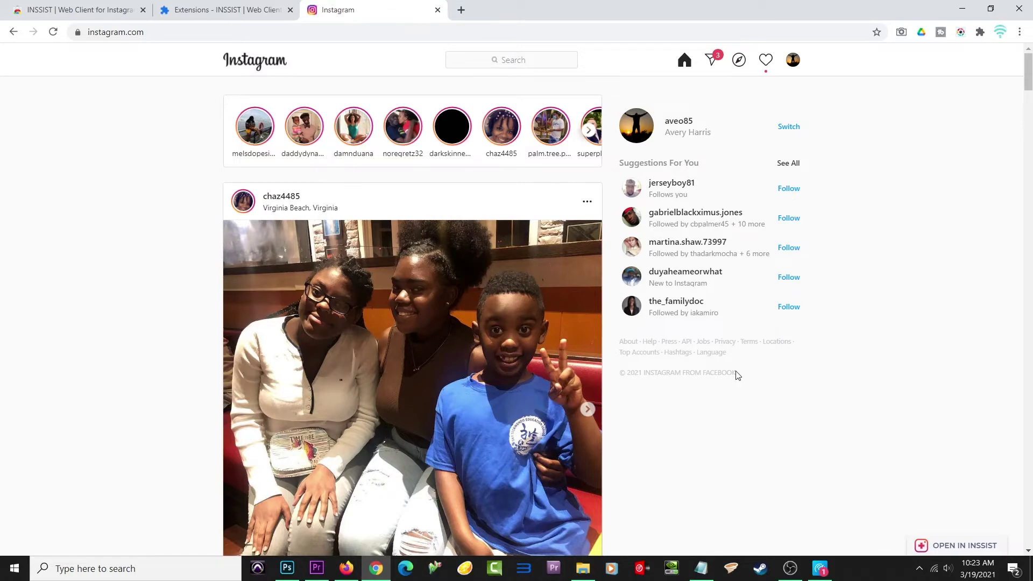
scroll(737, 375, "down", 5)
scroll(733, 373, "down", 1)
mouse_move(924, 542)
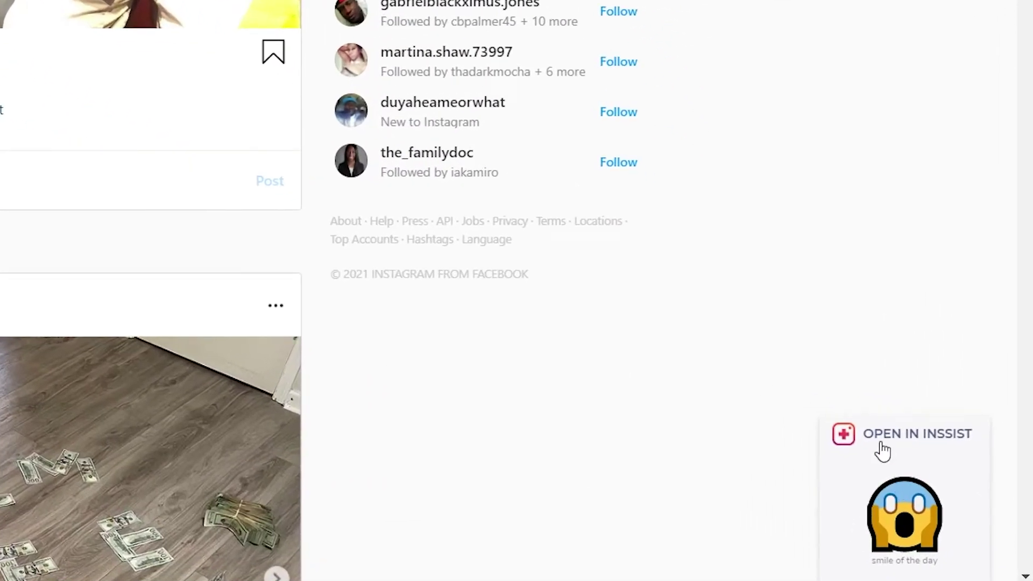
left_click(845, 438)
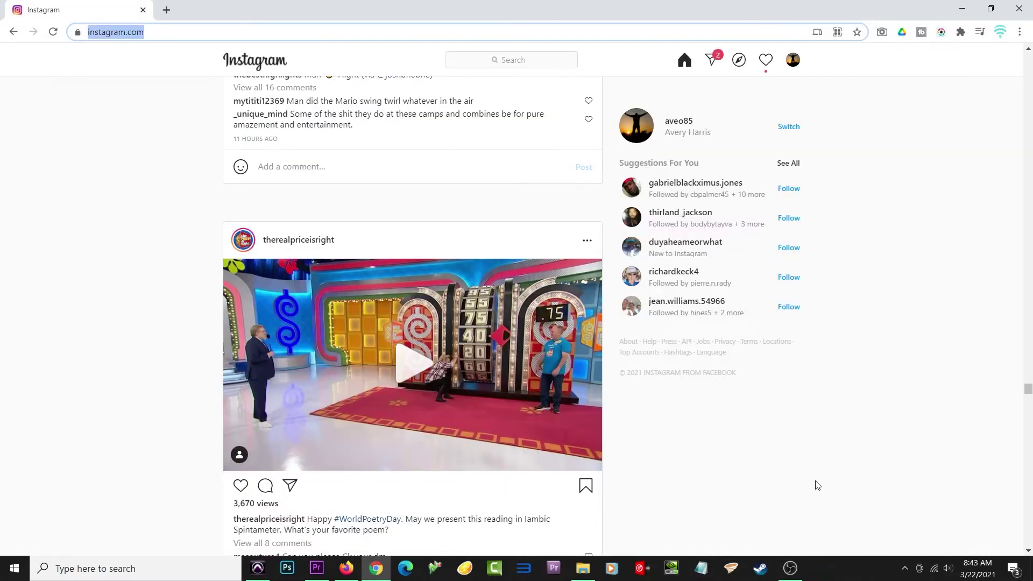
Step: Load the INSSIST web client at app.inssist.com
type("app.")
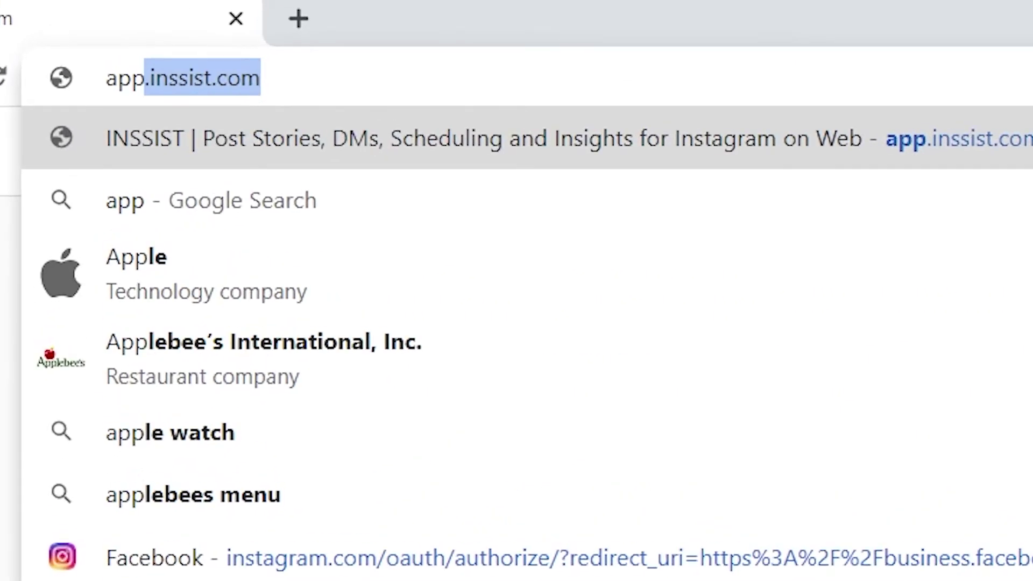
key("Right")
key("Return")
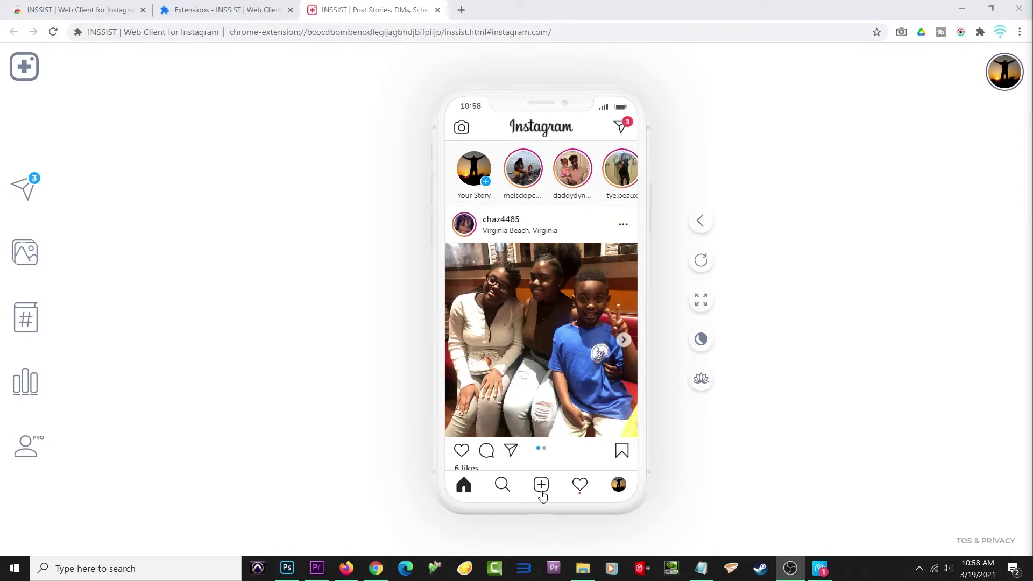
Step: Start a new Photo/Video post with the '1 GH016129' clip
left_click(542, 492)
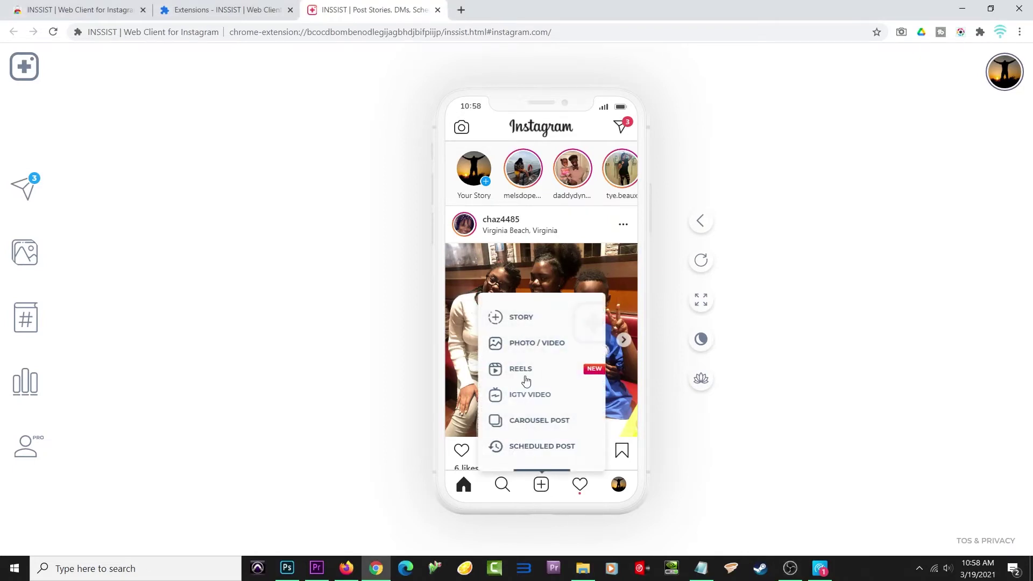
left_click(536, 345)
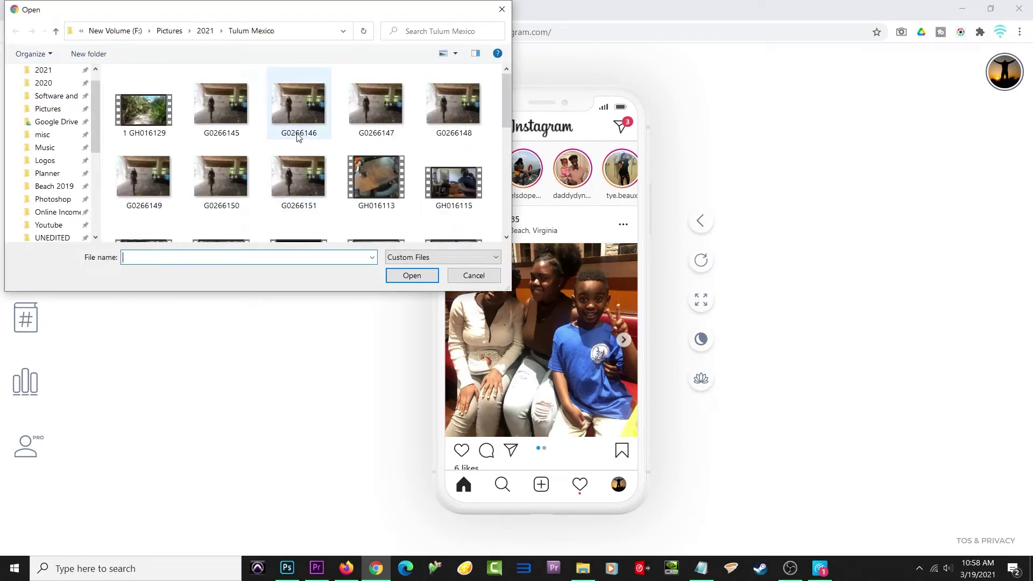
left_click(150, 117)
double_click(150, 116)
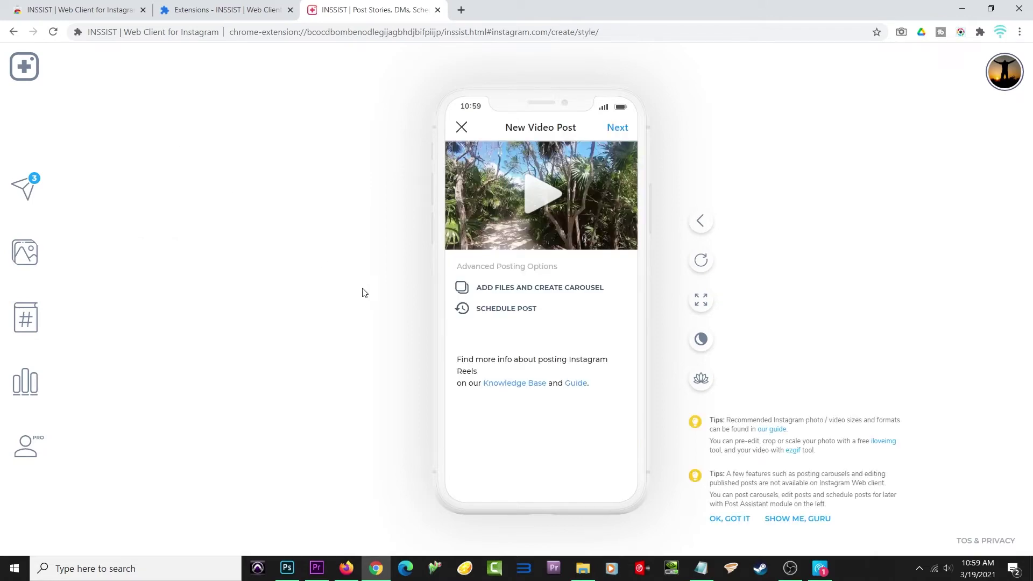
Step: Play the video preview, filter hashtags to very high engagement, and add #mexicoruins
left_click(537, 193)
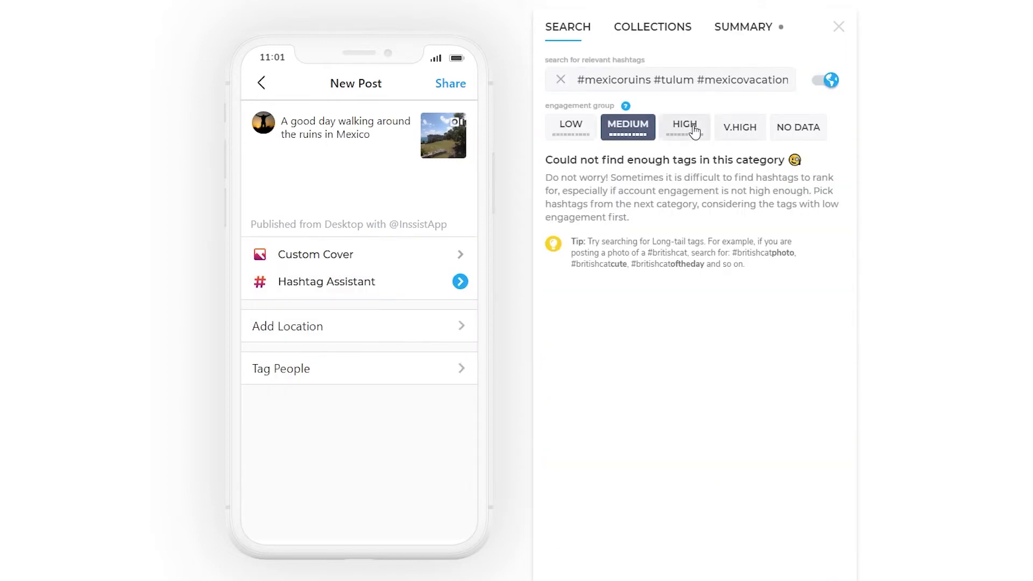
left_click(687, 128)
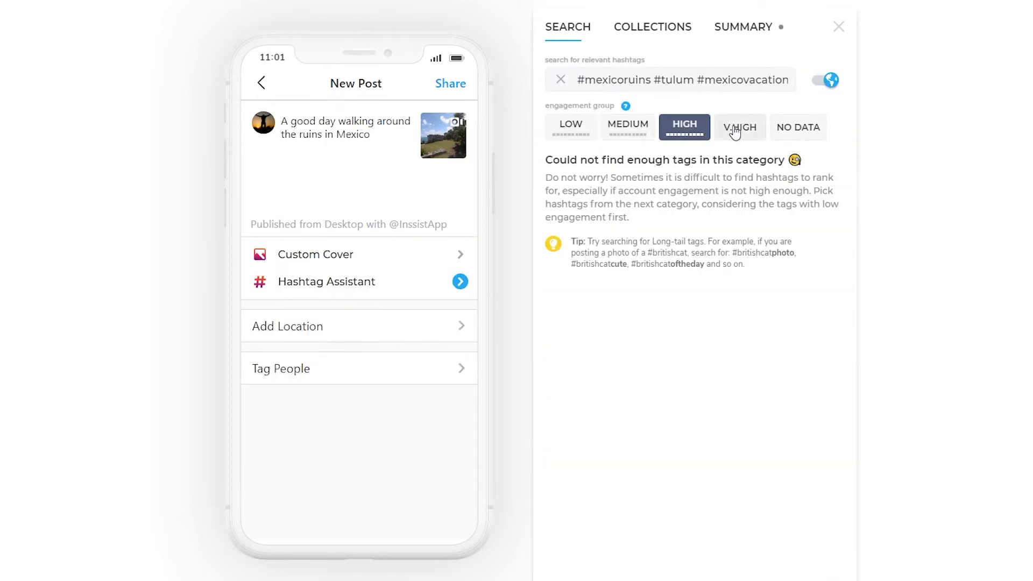
left_click(735, 130)
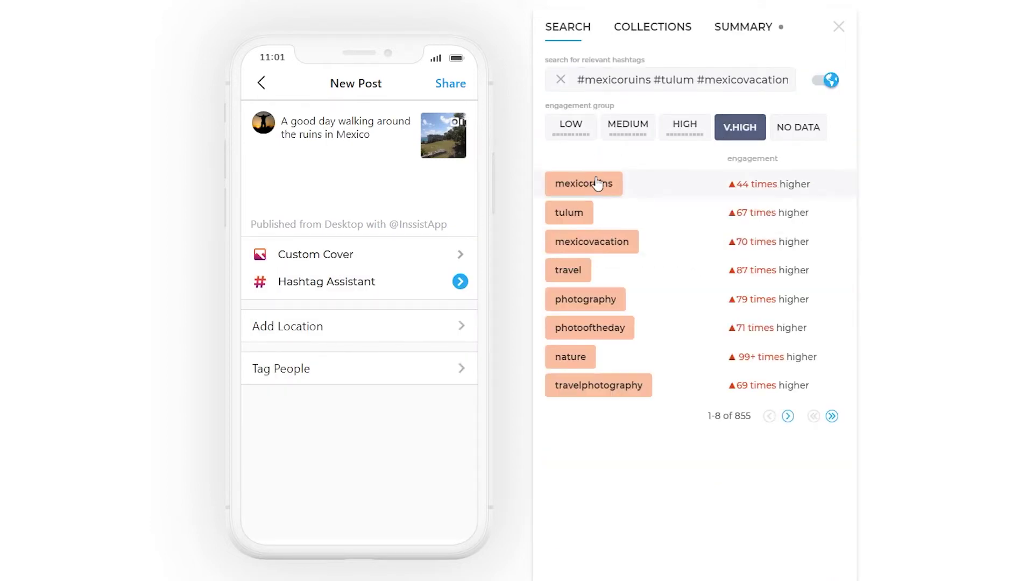
mouse_move(601, 193)
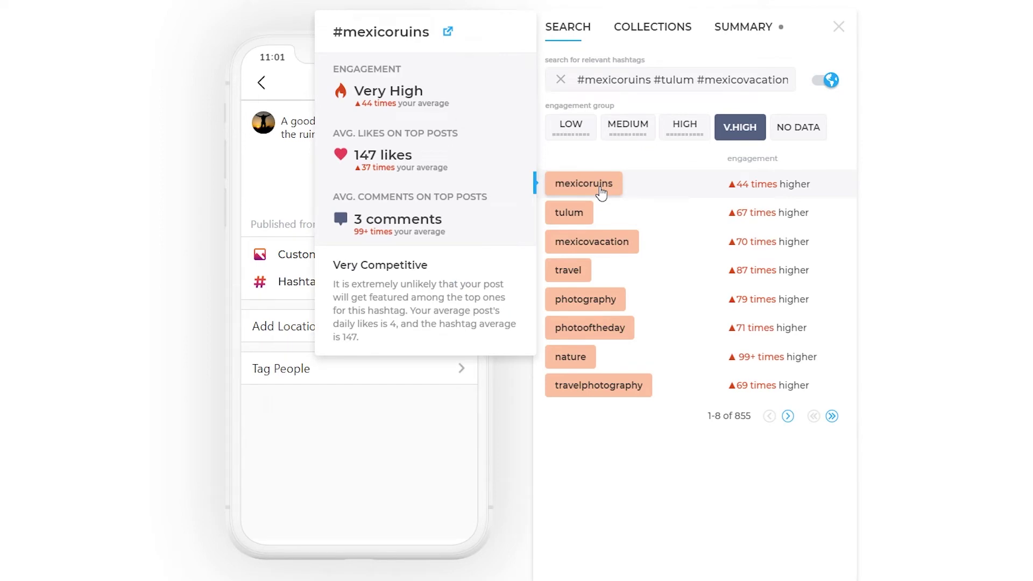
left_click(601, 189)
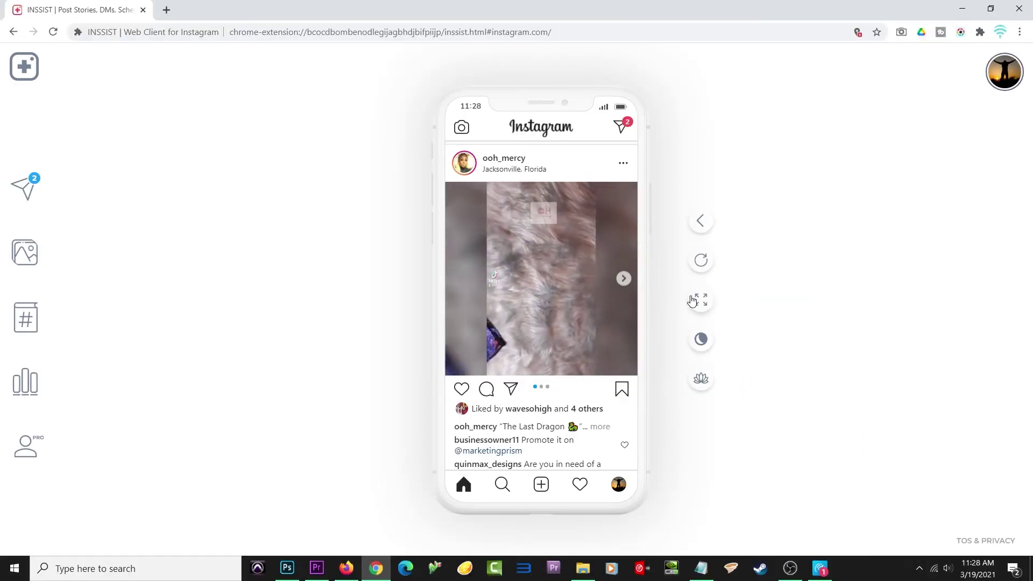
left_click(698, 299)
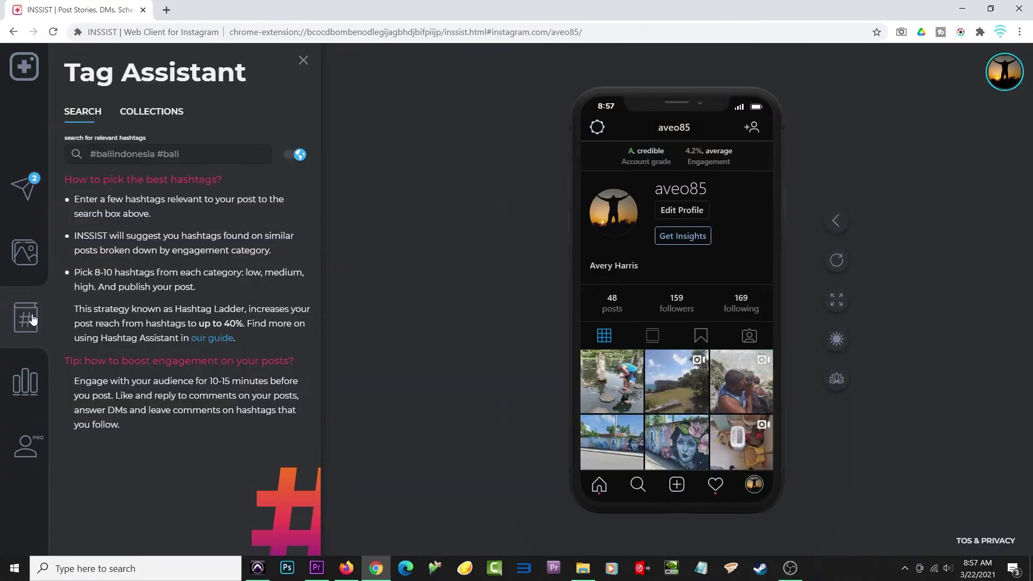
Step: Open analytics, then the Activate PRO page with $7.90, $79 and $240 plans
left_click(25, 374)
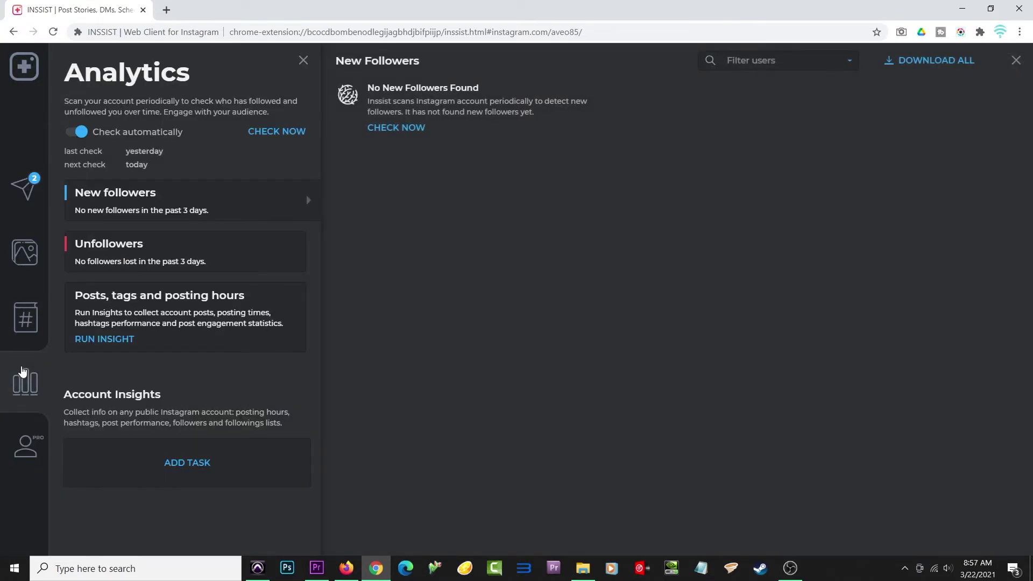
left_click(30, 439)
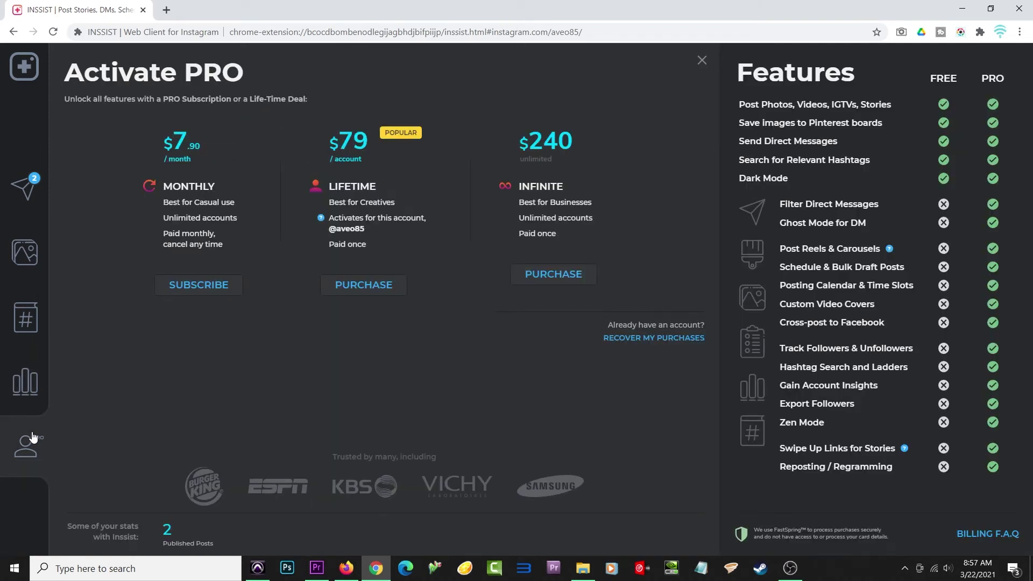